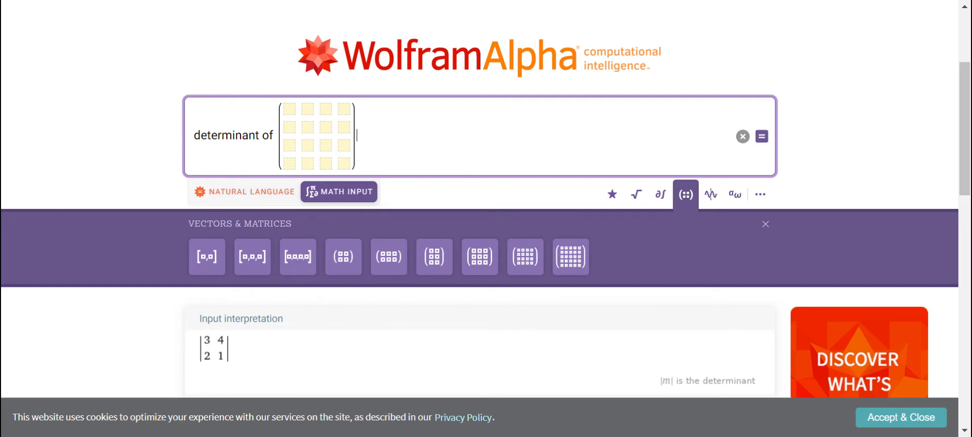
Step: Select the first cell of the empty 4×4 matrix after 'determinant of' to begin entering values
left_click(290, 110)
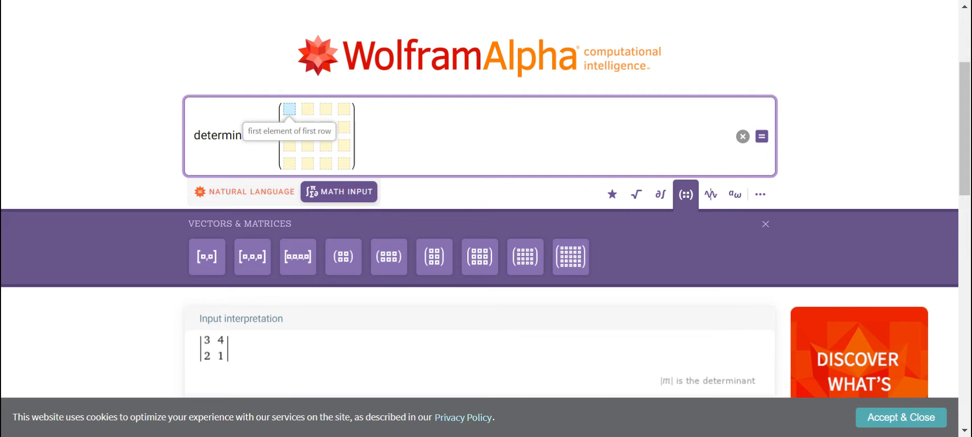
type("1")
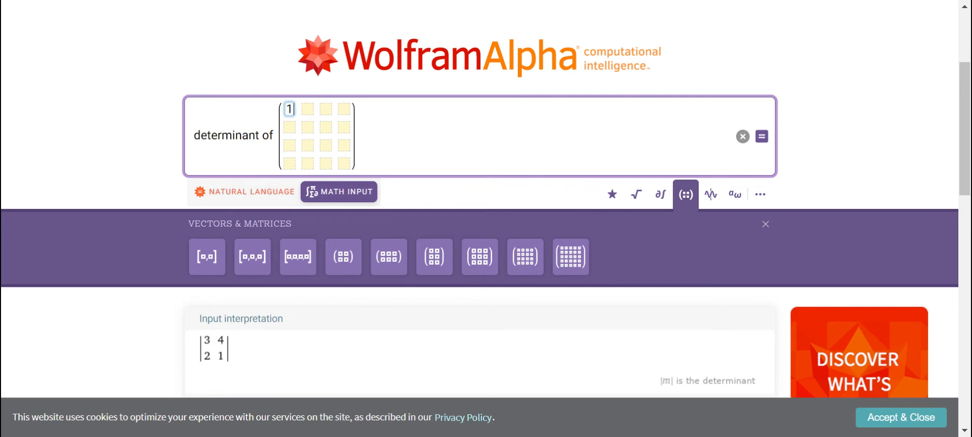
Step: Enter the first row 1 0 4 -6 and the second row 2 5 0 3
key("Tab")
type("0")
key("Tab")
type("4")
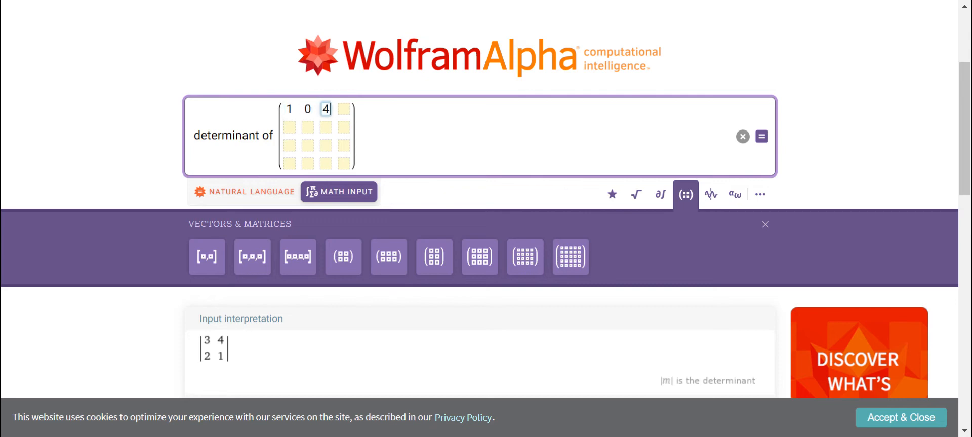
key("Tab")
type("-6")
key("Tab")
key("Left")
key("Left")
key("Left")
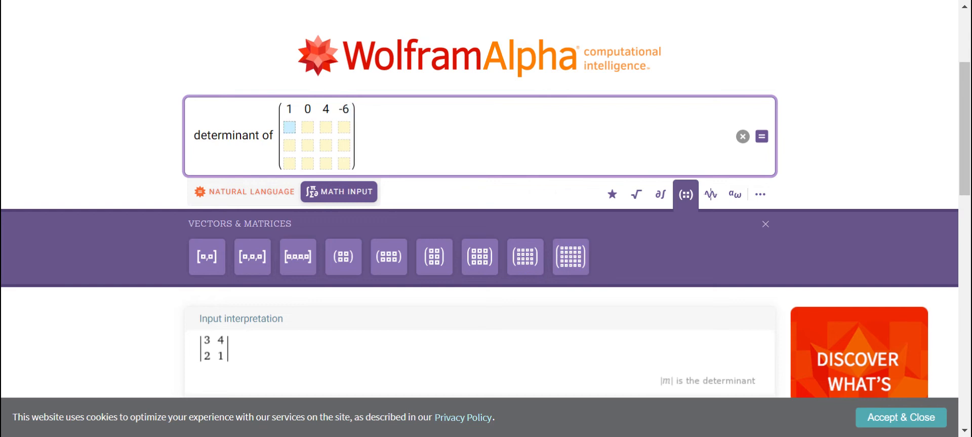
type("2")
key("Tab")
type("5")
key("Tab")
type("0")
key("Tab")
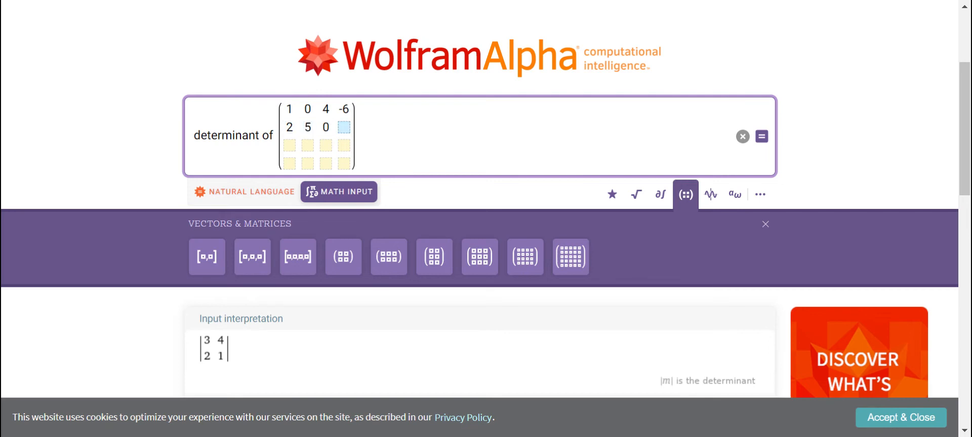
type("3")
Step: Enter the third row -1 2 3 5 and the fourth row 2 1 -2 3
key("Left")
key("Left")
key("Left")
key("Down")
type("-1")
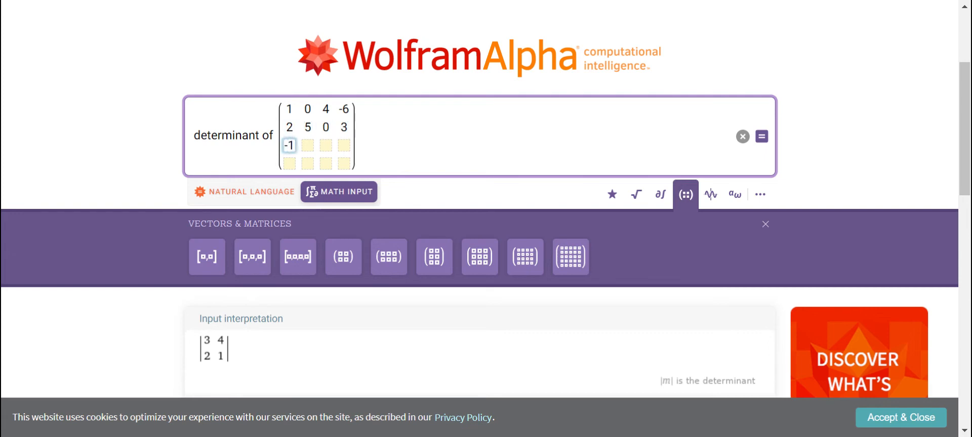
key("Tab")
type("2")
key("Tab")
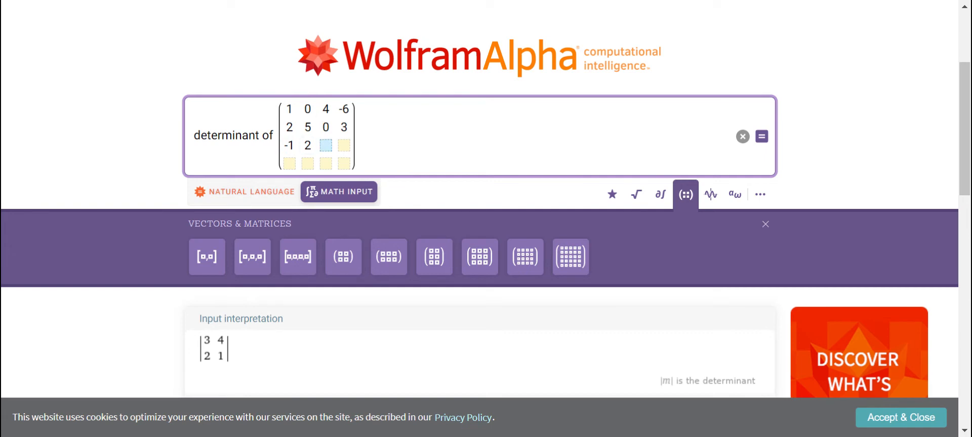
type("3")
key("Tab")
type("5")
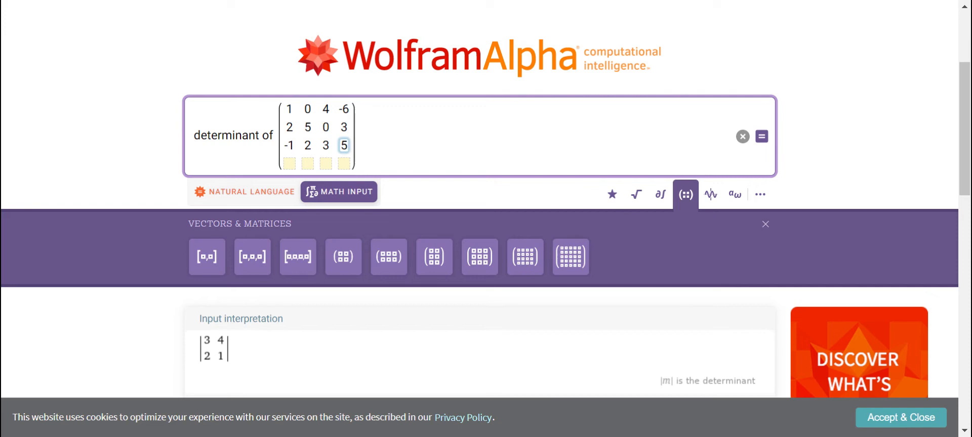
key("Tab")
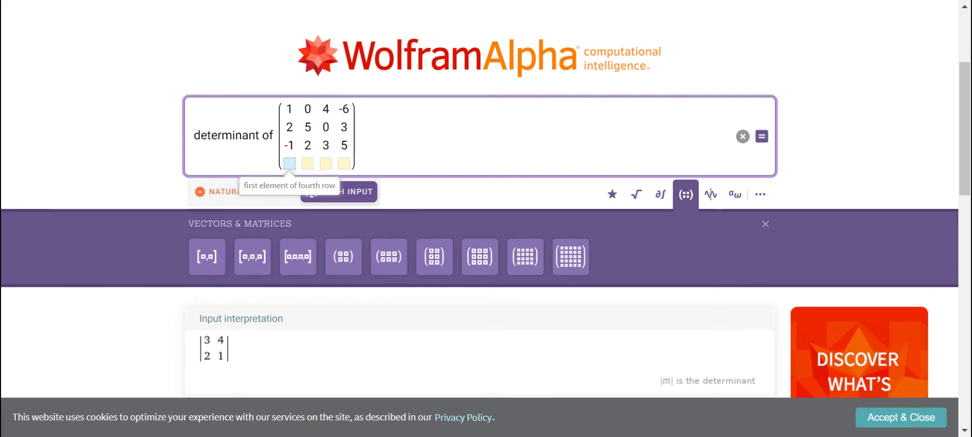
type("2")
key("Tab")
type("1")
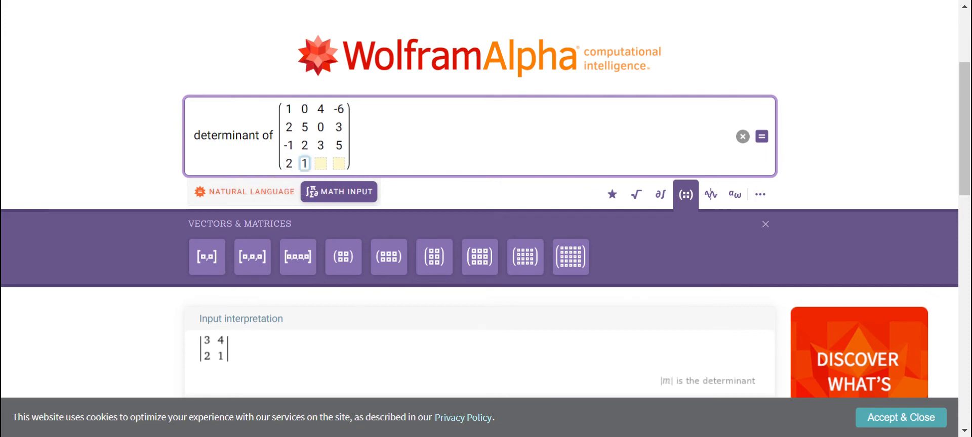
key("Tab")
type("-2")
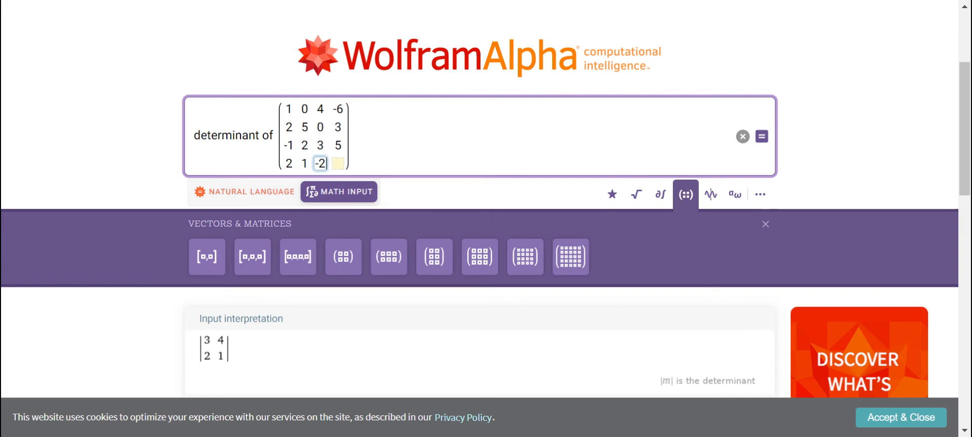
key("Tab")
type("3")
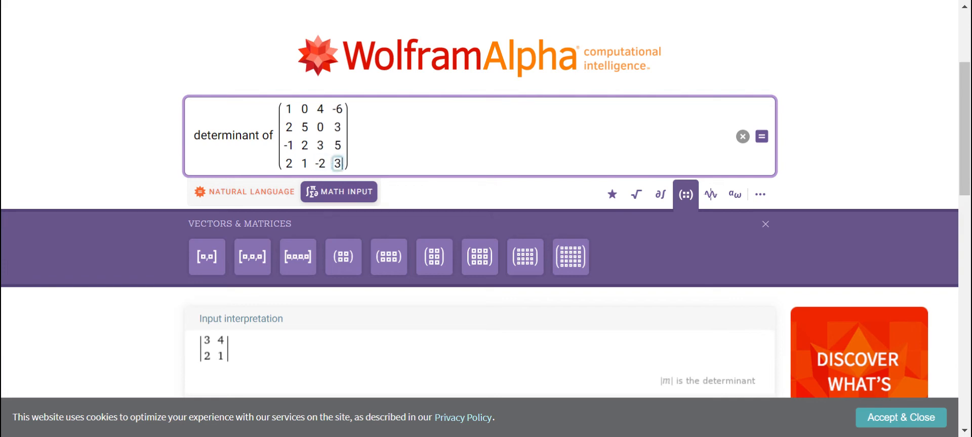
Step: Submit the query so WolframAlpha returns the determinant 318
key("Return")
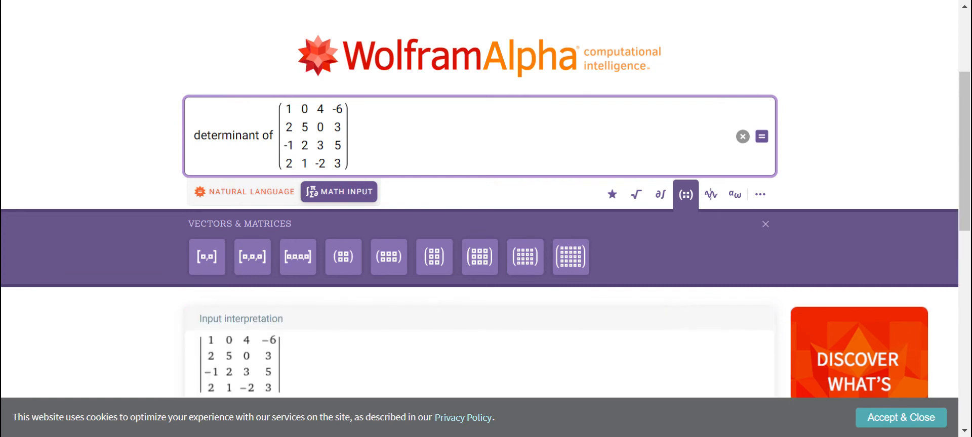
scroll(486, 265, "down", 2)
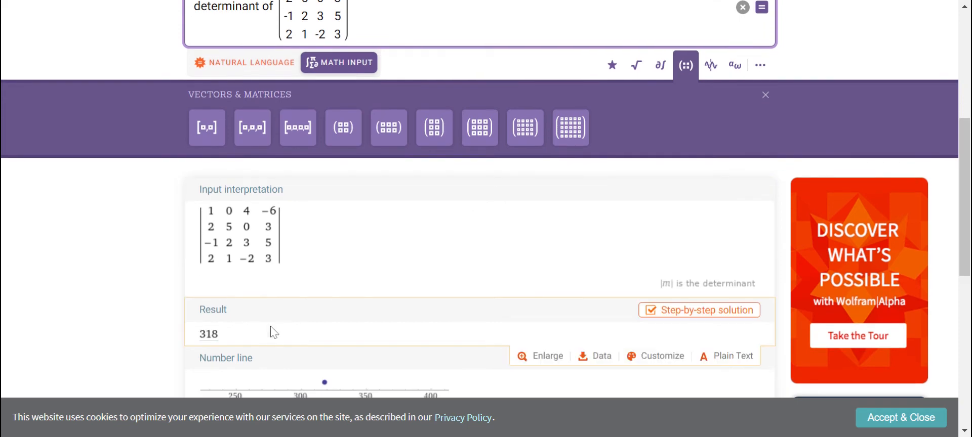
mouse_move(479, 327)
scroll(486, 228, "up", 1)
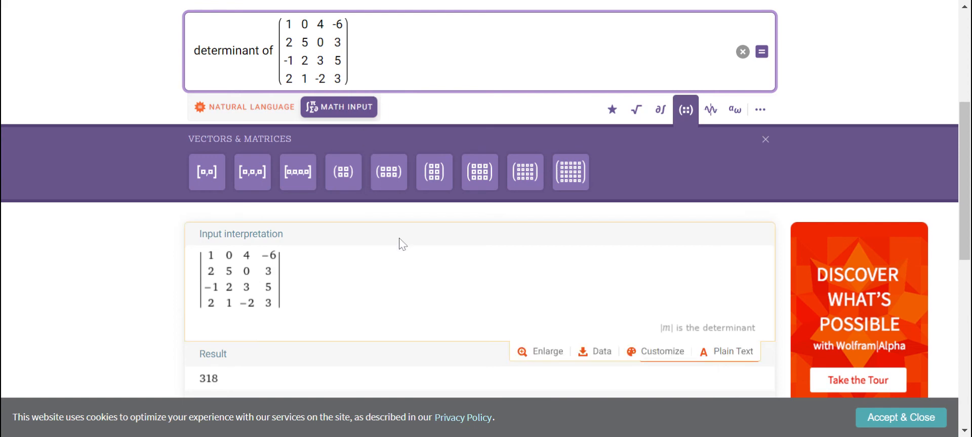
scroll(399, 238, "up", 2)
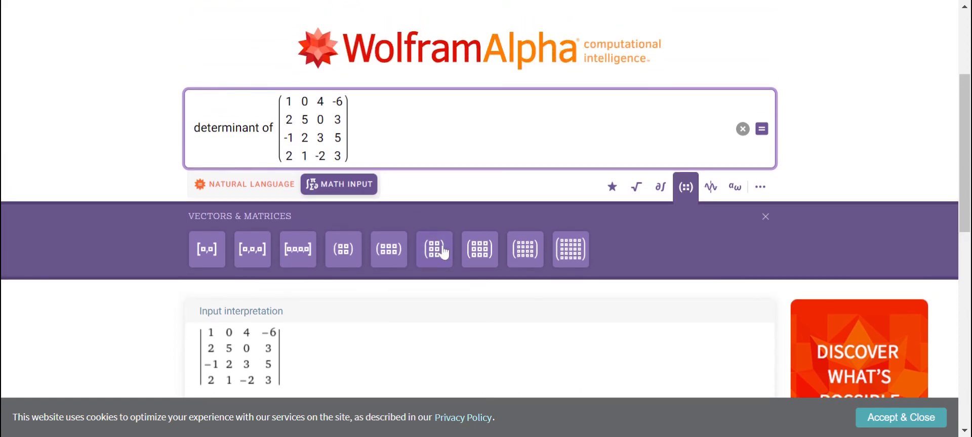
scroll(443, 252, "down", 3)
scroll(443, 251, "down", 1)
mouse_move(479, 273)
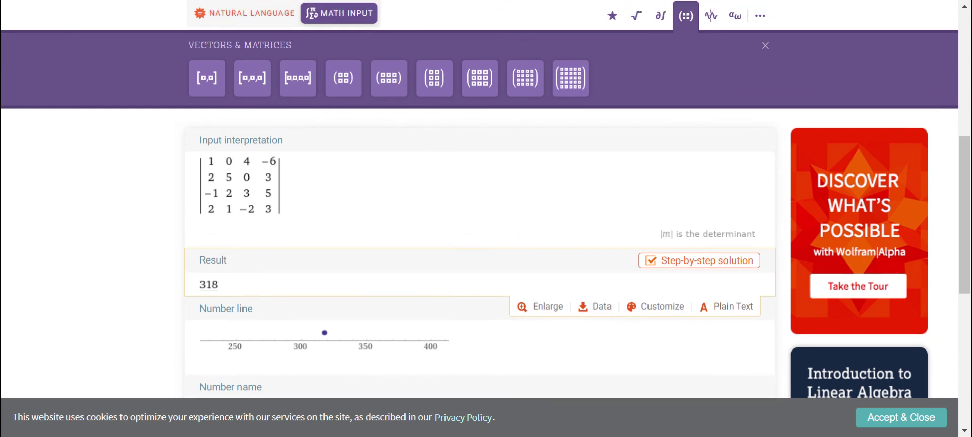
scroll(240, 280, "up", 2)
scroll(304, 265, "up", 2)
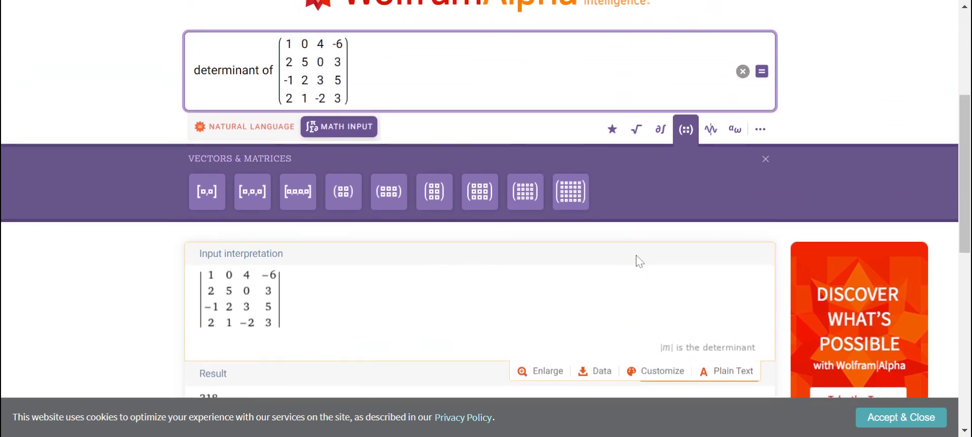
scroll(635, 255, "up", 2)
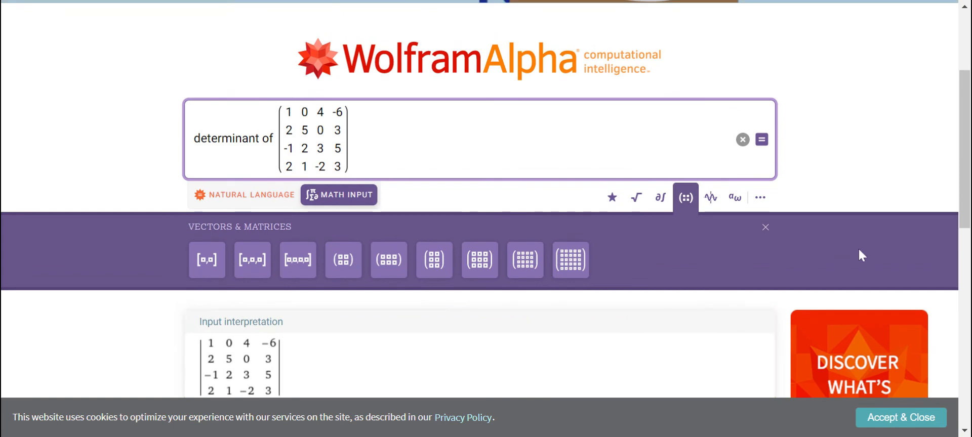